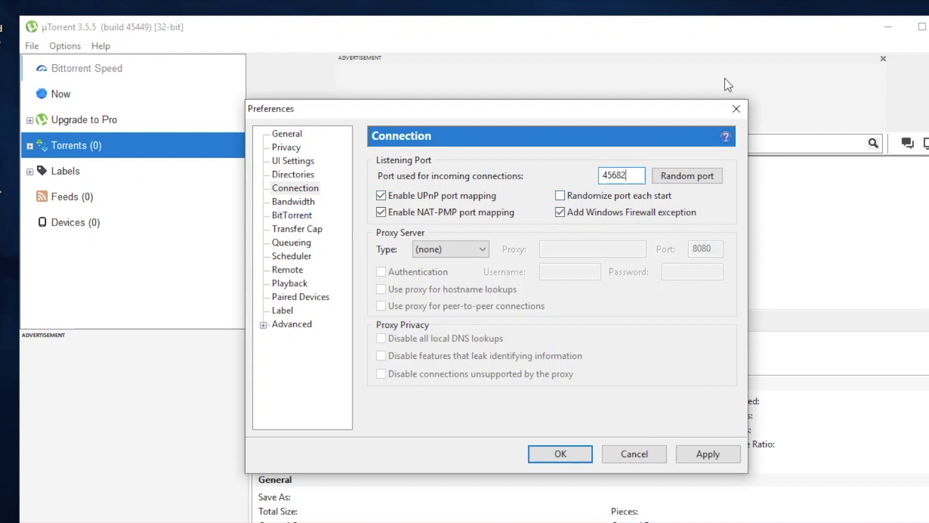
Limit the global bandwidth to a maximum upload rate of 70 kB/s and a maximum download rate of 7500 kB/s
{"action": "key", "text": "a"}
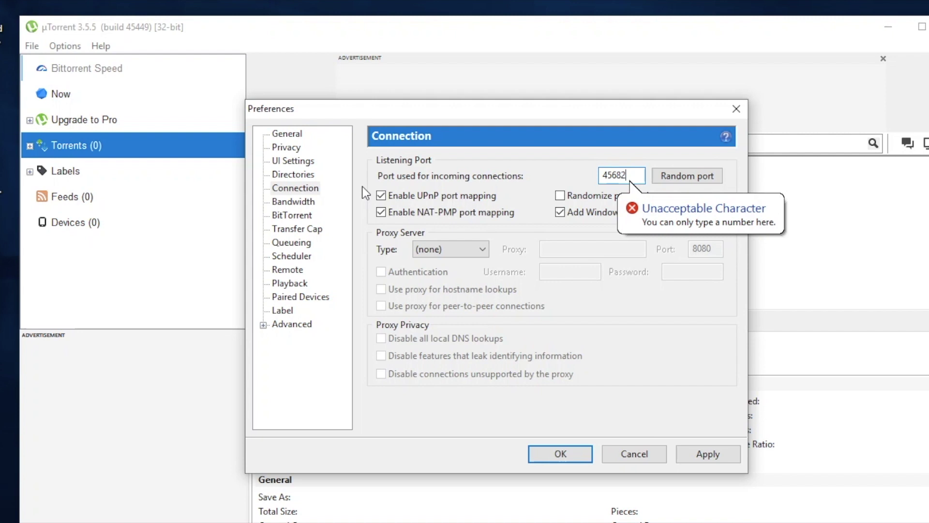
{"action": "left_click", "coordinate": [301, 201]}
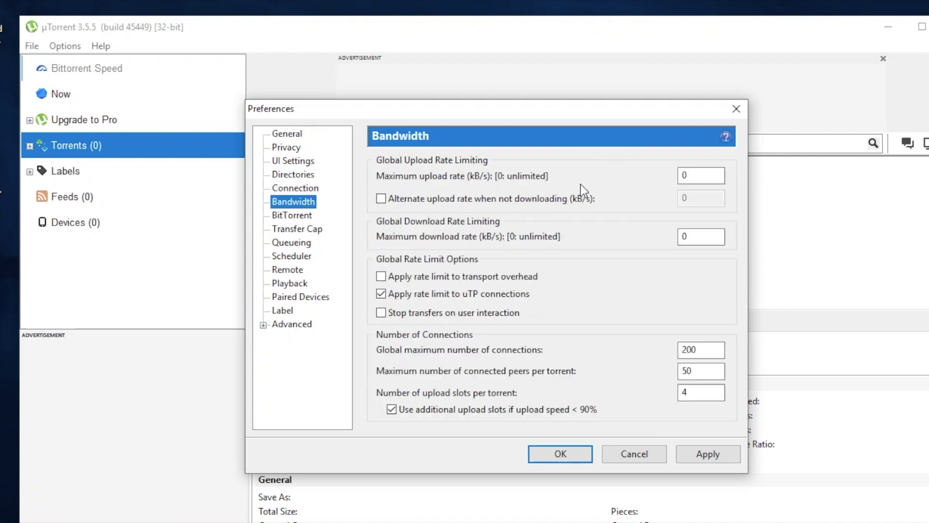
{"action": "double_click", "coordinate": [703, 176]}
{"action": "type", "text": "70"}
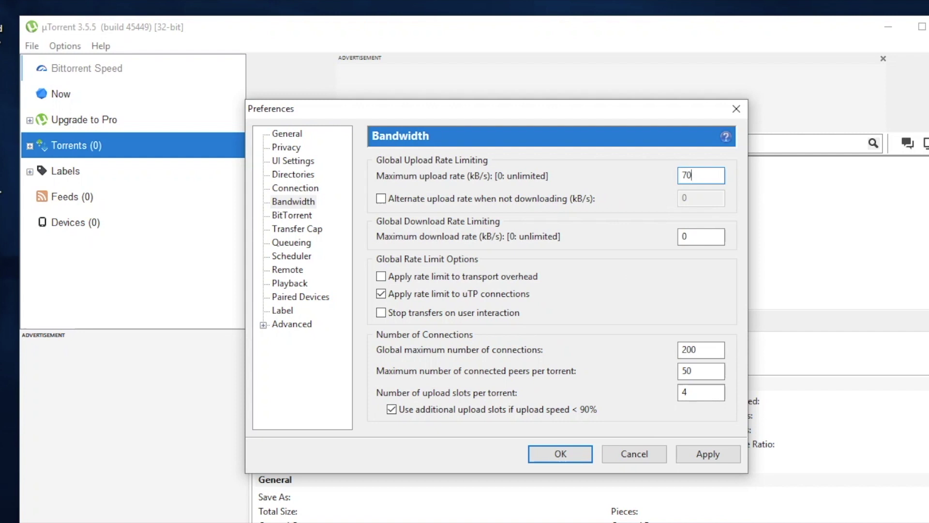
{"action": "double_click", "coordinate": [709, 237]}
{"action": "type", "text": "7500"}
Set the maximum number of connected peers per torrent to 2329 and the upload slots per torrent to 14
{"action": "left_click", "coordinate": [714, 349]}
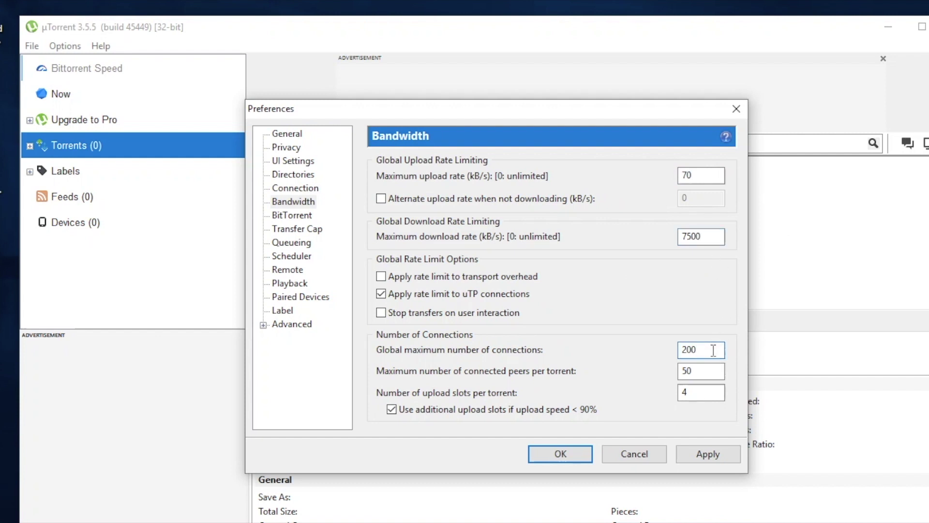
{"action": "double_click", "coordinate": [710, 371]}
{"action": "key", "text": "BackSpace"}
{"action": "type", "text": "2329"}
{"action": "double_click", "coordinate": [701, 392]}
{"action": "type", "text": "14"}
Set the outgoing BitTorrent protocol encryption to Forced and apply the preferences
{"action": "left_click", "coordinate": [303, 216]}
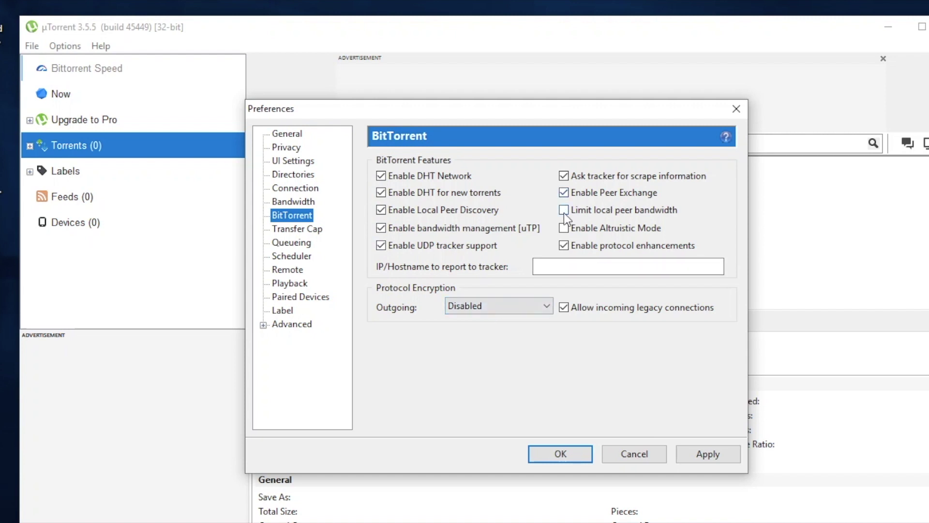
{"action": "left_click", "coordinate": [473, 307]}
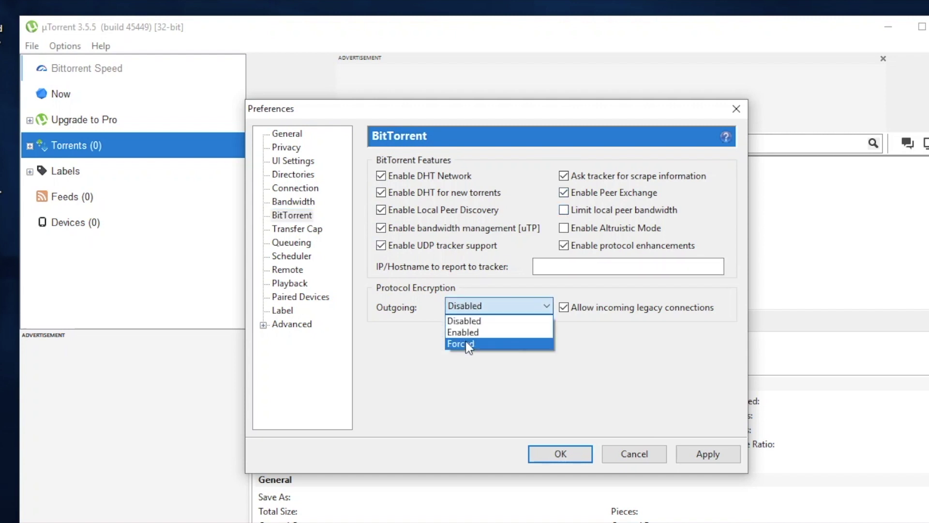
{"action": "left_click", "coordinate": [466, 342]}
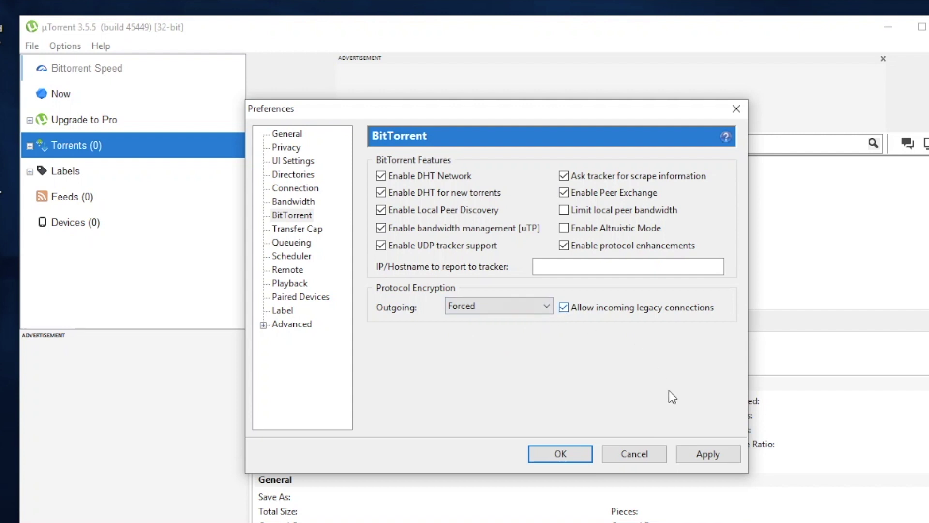
{"action": "left_click", "coordinate": [702, 454]}
Configure queueing with a maximum of 60 active torrents, 63 active downloads and a minimum seeding ratio of 150%
{"action": "left_click", "coordinate": [291, 242]}
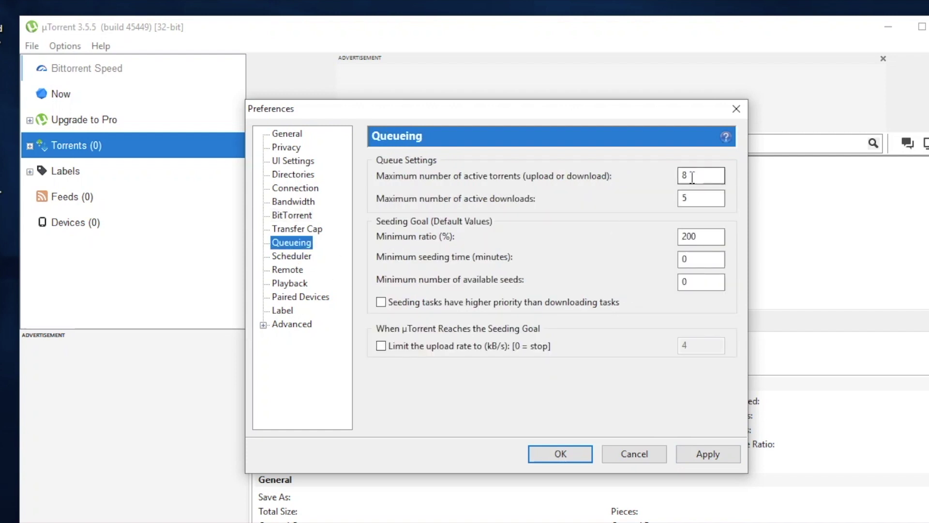
{"action": "double_click", "coordinate": [695, 171]}
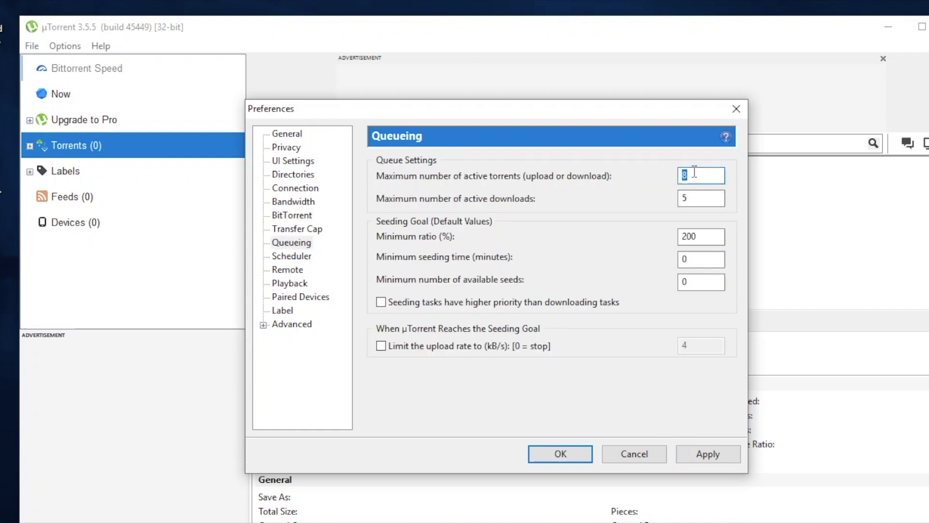
{"action": "type", "text": "60"}
{"action": "double_click", "coordinate": [697, 196]}
{"action": "type", "text": "63"}
{"action": "double_click", "coordinate": [698, 236]}
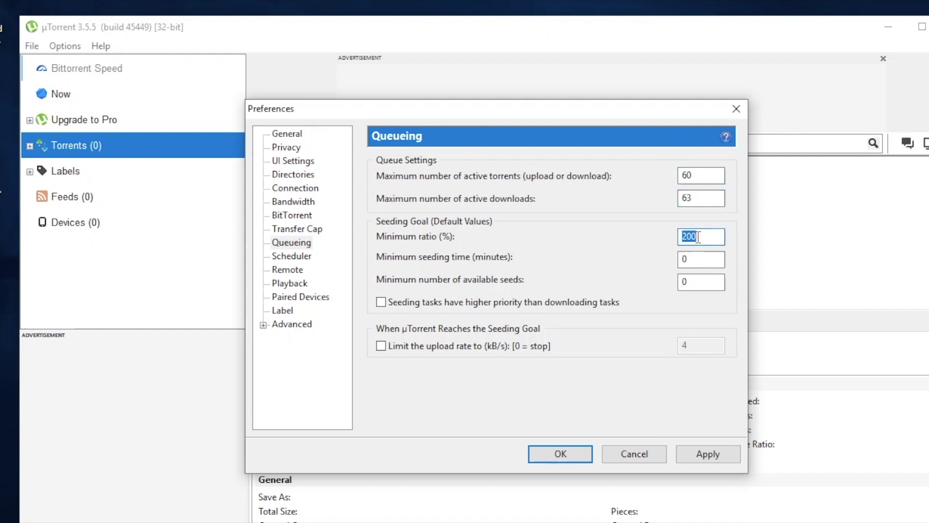
{"action": "type", "text": "150"}
{"action": "left_click", "coordinate": [700, 261]}
{"action": "left_click", "coordinate": [701, 282]}
{"action": "key", "text": "minus"}
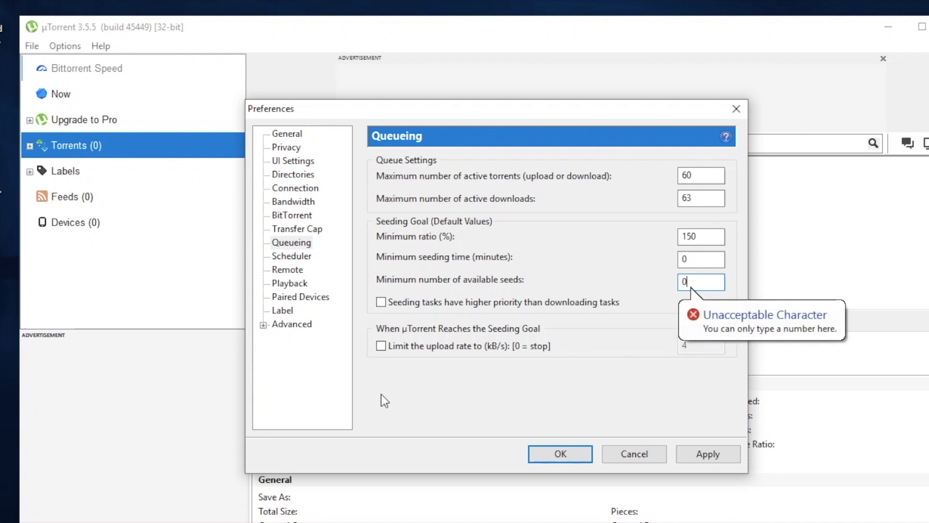
Set the advanced option bt.allow_same_ip to True
{"action": "left_click", "coordinate": [297, 327]}
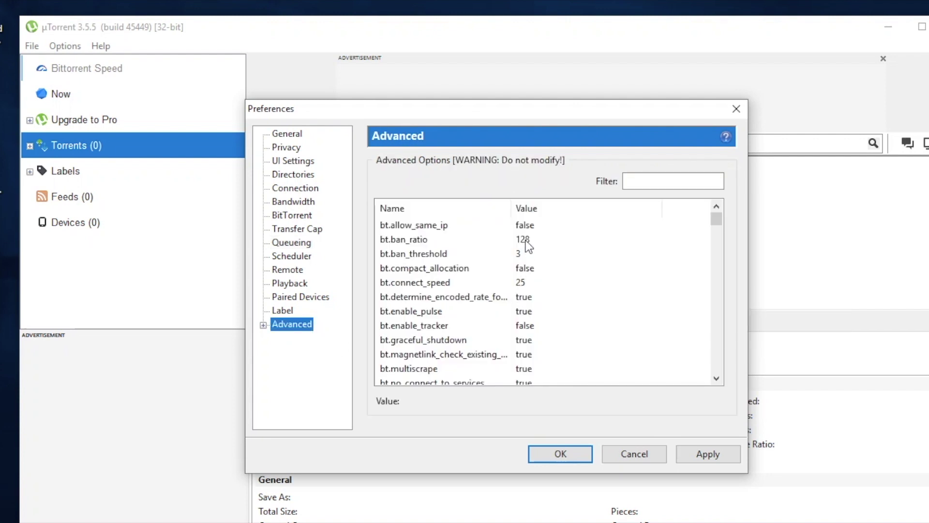
{"action": "left_click", "coordinate": [515, 224]}
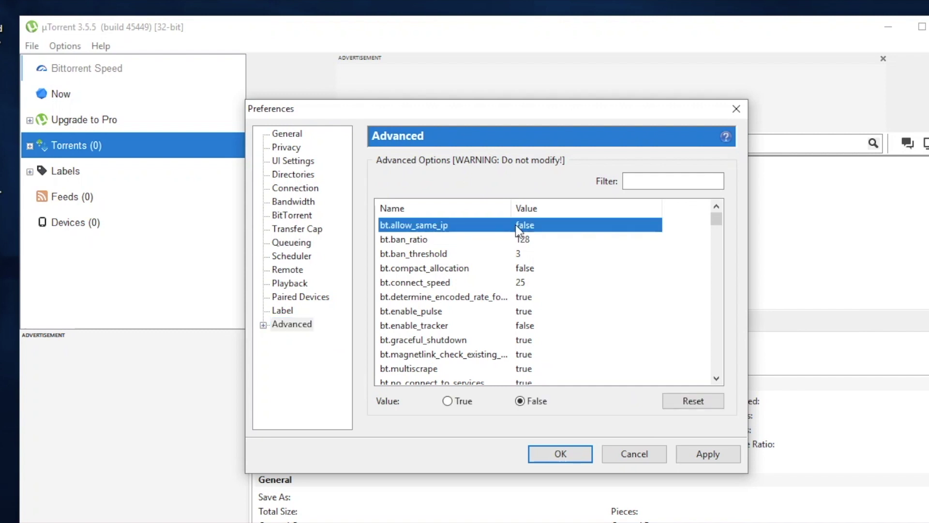
{"action": "left_click", "coordinate": [462, 402]}
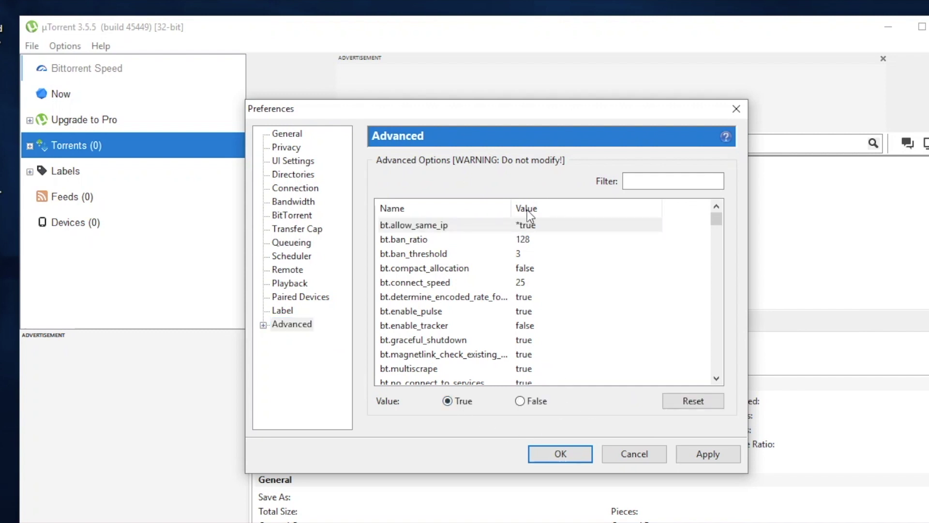
Set the advanced option bt.connect_speed to 28
{"action": "left_click", "coordinate": [523, 285]}
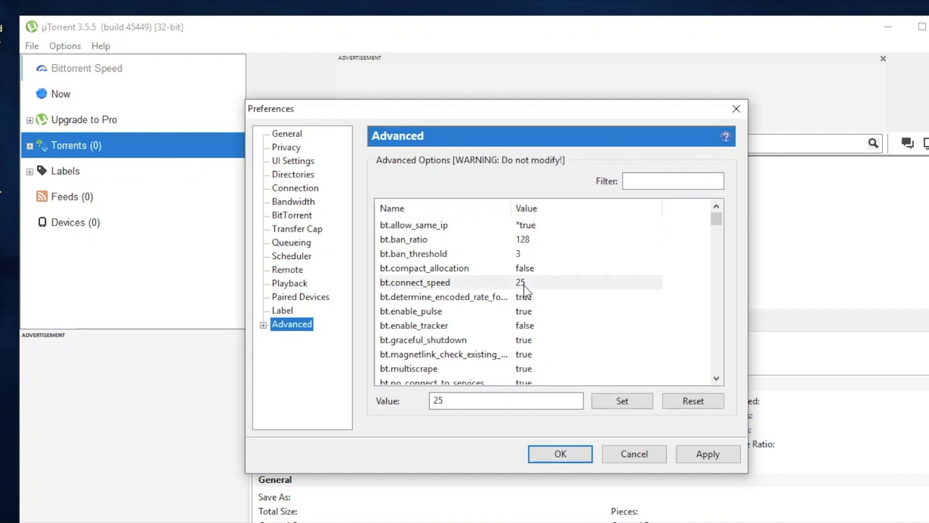
{"action": "left_click", "coordinate": [470, 407]}
{"action": "key", "text": "BackSpace"}
{"action": "type", "text": "8"}
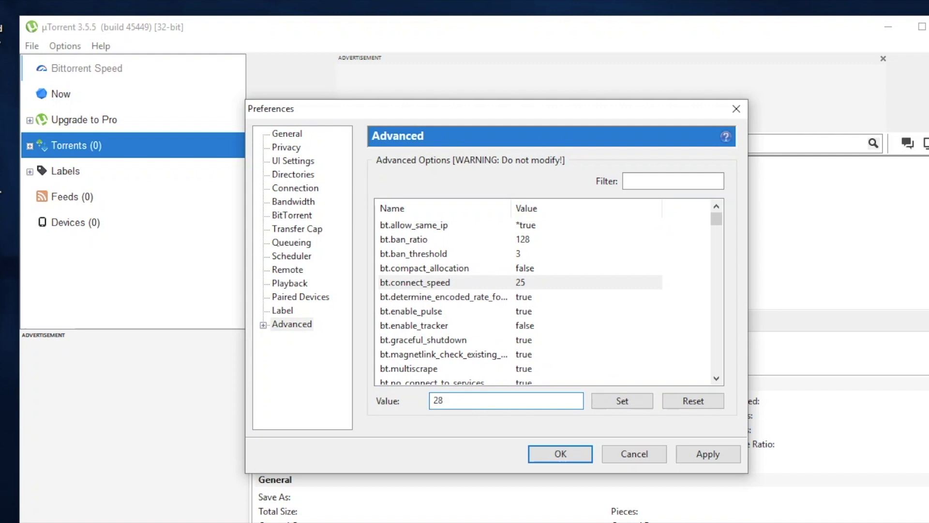
{"action": "left_click", "coordinate": [616, 403]}
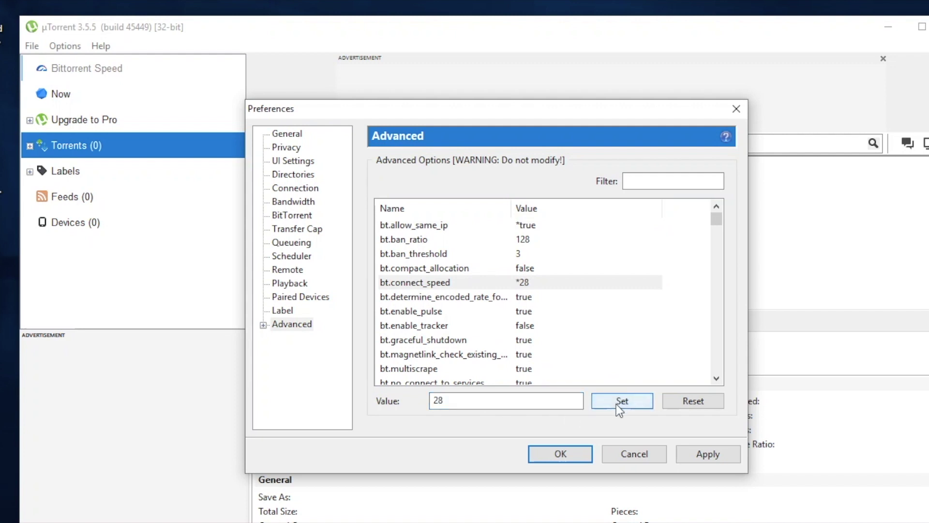
{"action": "type", "text": "z"}
Filter the advanced options by "bt.progr" and set bt.progressive_piece_span_mb to 1
{"action": "left_click", "coordinate": [634, 181]}
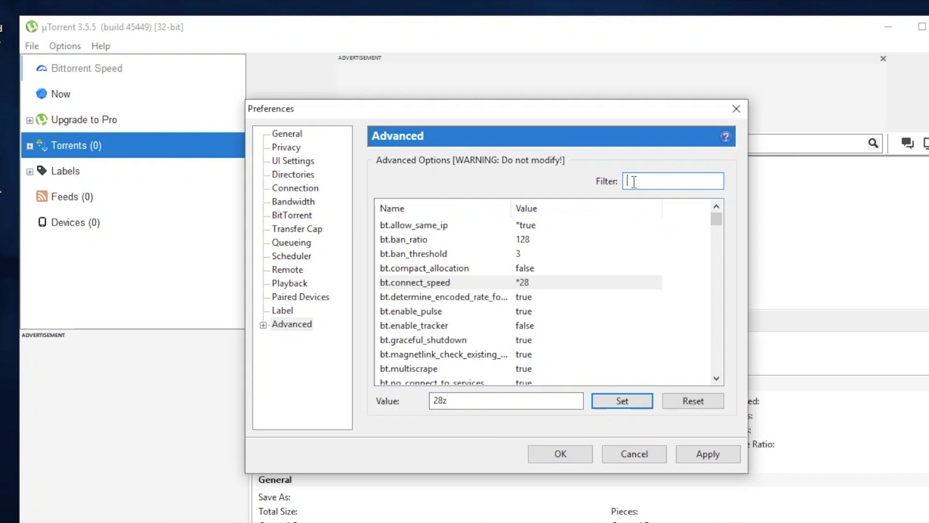
{"action": "type", "text": "bt.progr"}
{"action": "left_click", "coordinate": [485, 242]}
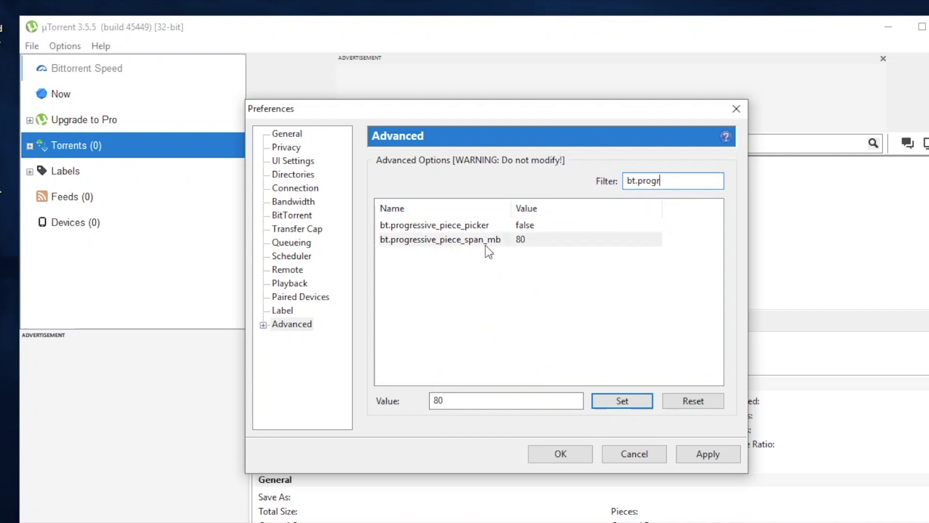
{"action": "left_click", "coordinate": [485, 244]}
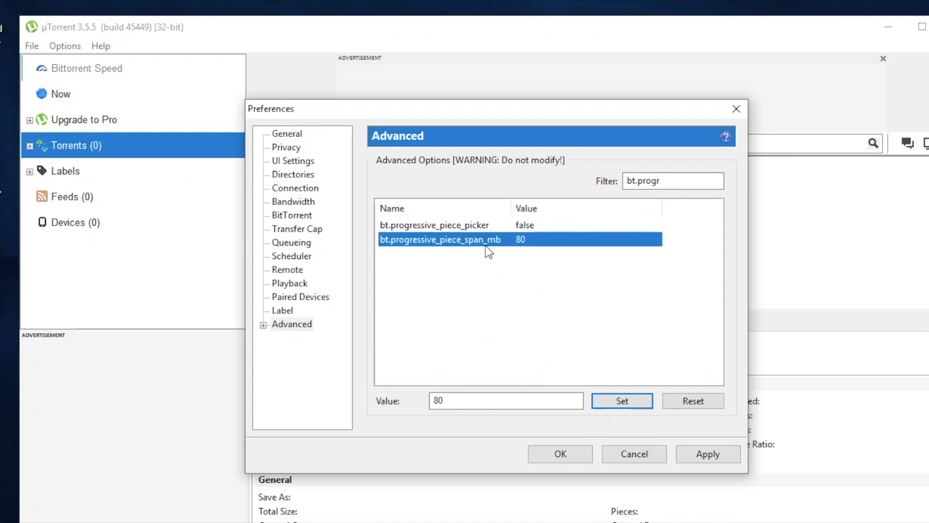
{"action": "double_click", "coordinate": [472, 400]}
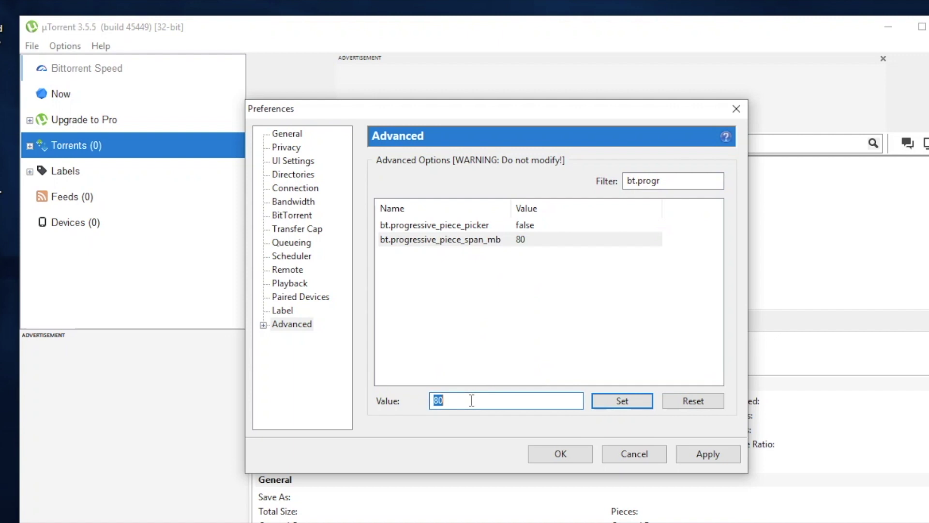
{"action": "type", "text": "1"}
{"action": "left_click", "coordinate": [643, 402]}
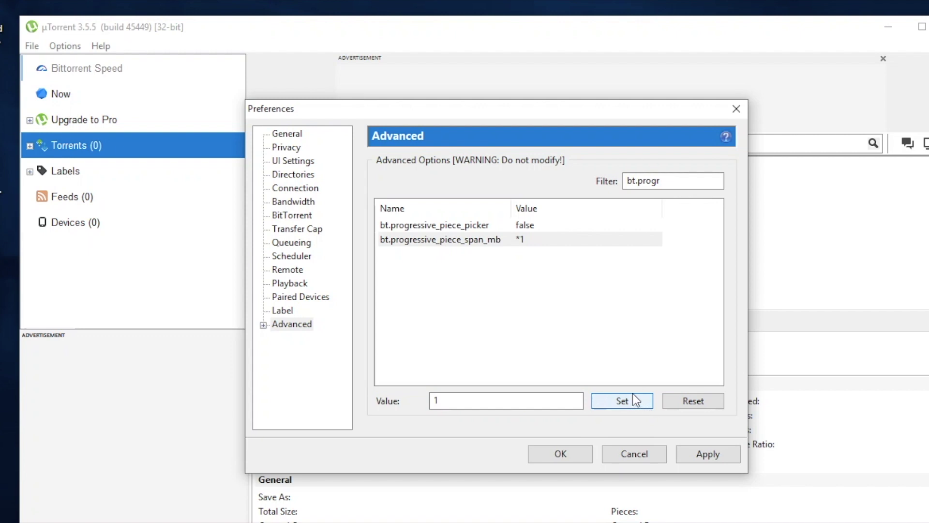
{"action": "key", "text": "Up"}
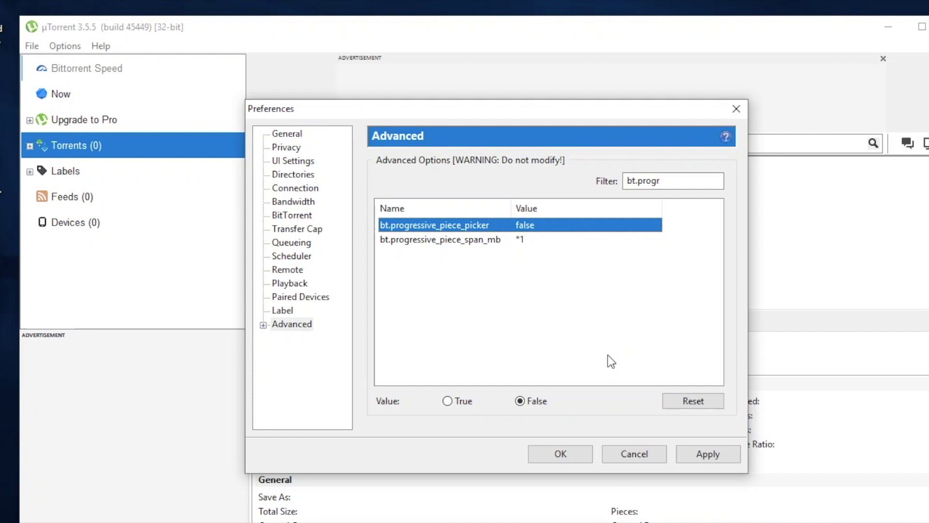
Filter the advanced options by "gui.show_n" and set gui.show_notorrents_node to False
{"action": "double_click", "coordinate": [680, 182]}
{"action": "type", "text": "gui"}
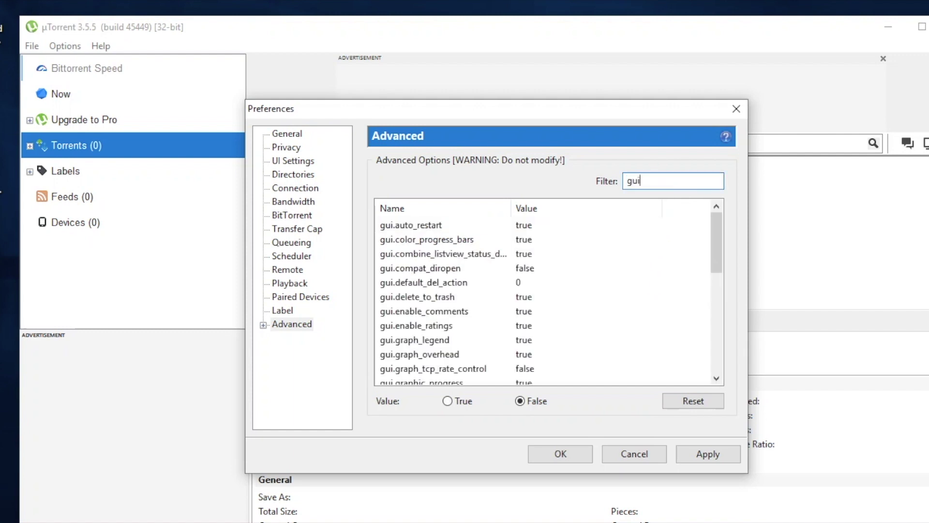
{"action": "type", "text": ".show"}
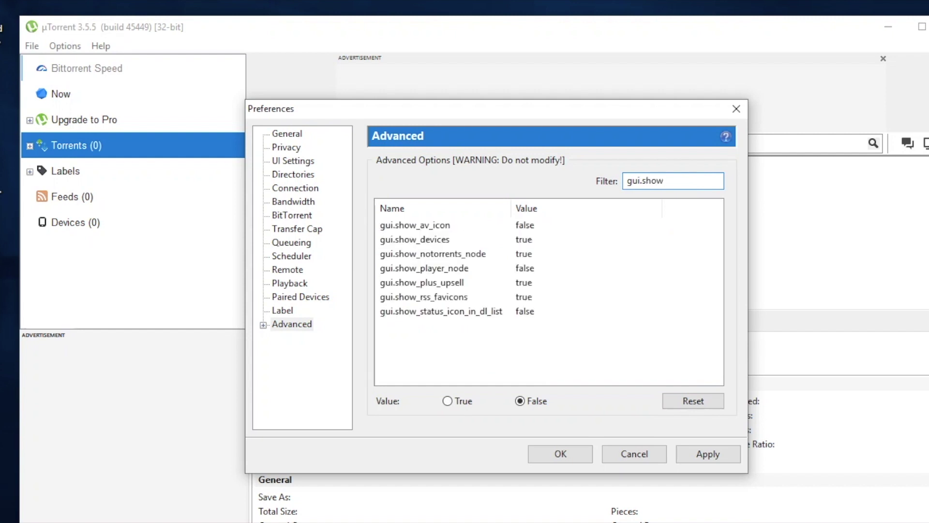
{"action": "type", "text": "_node"}
{"action": "key", "text": "BackSpace"}
{"action": "key", "text": "BackSpace"}
{"action": "key", "text": "BackSpace"}
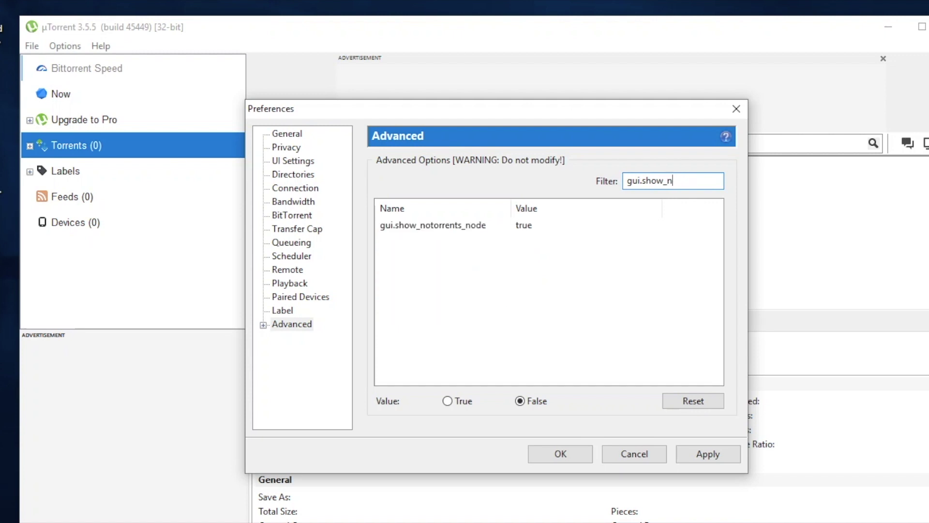
{"action": "left_click", "coordinate": [463, 229]}
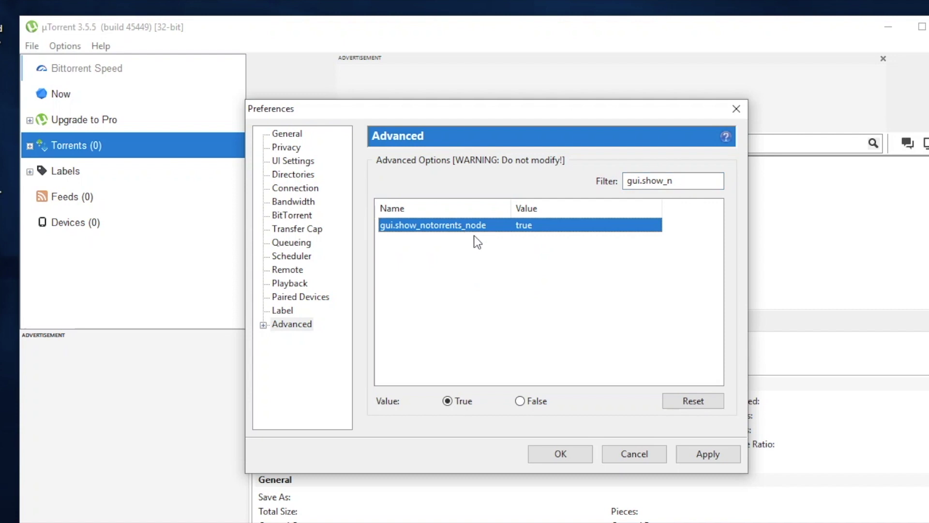
{"action": "left_click", "coordinate": [520, 400]}
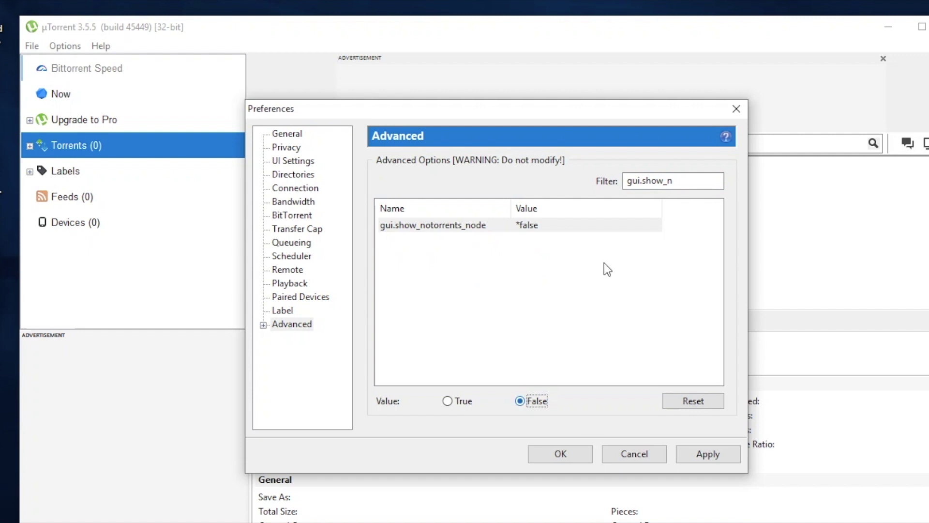
Filter the advanced options by "gui.update" and set gui.update_rate to 2000
{"action": "double_click", "coordinate": [648, 181]}
{"action": "key", "text": "BackSpace"}
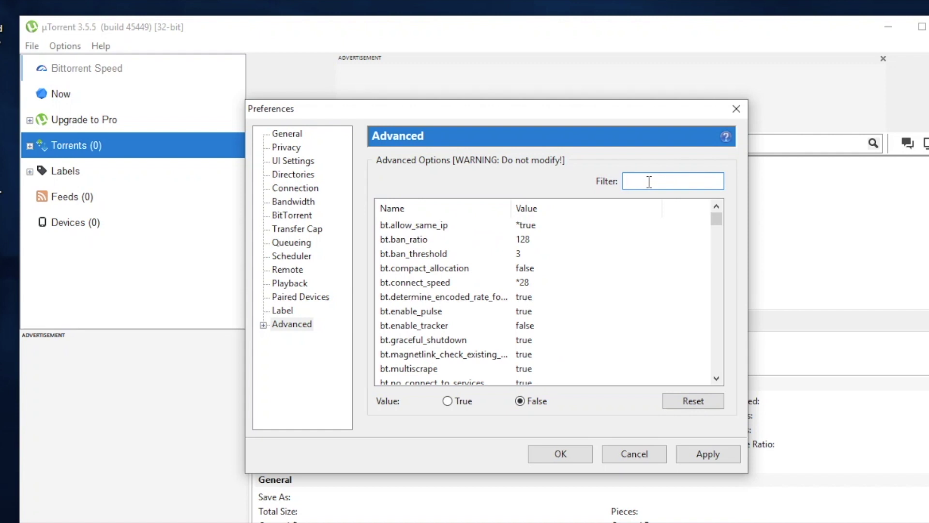
{"action": "type", "text": "gui"}
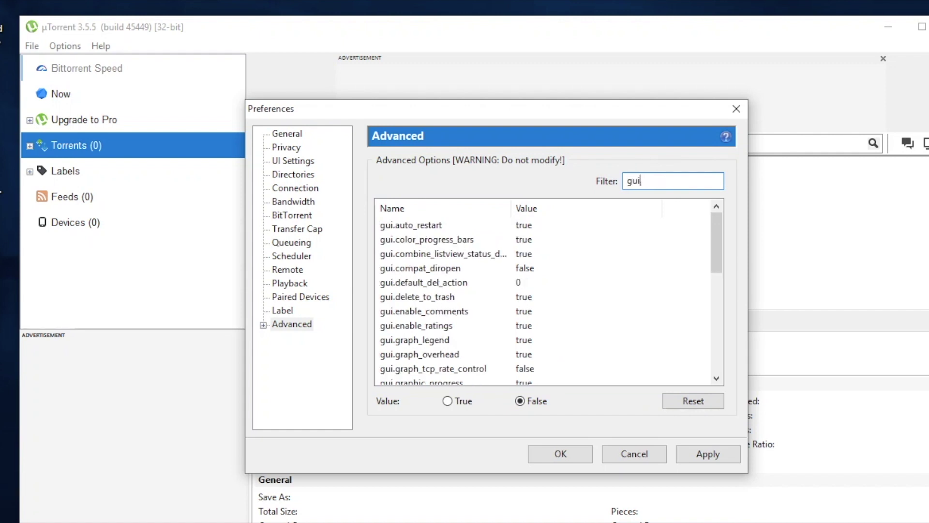
{"action": "type", "text": "upda"}
{"action": "key", "text": "BackSpace"}
{"action": "key", "text": "BackSpace"}
{"action": "key", "text": "BackSpace"}
{"action": "key", "text": "BackSpace"}
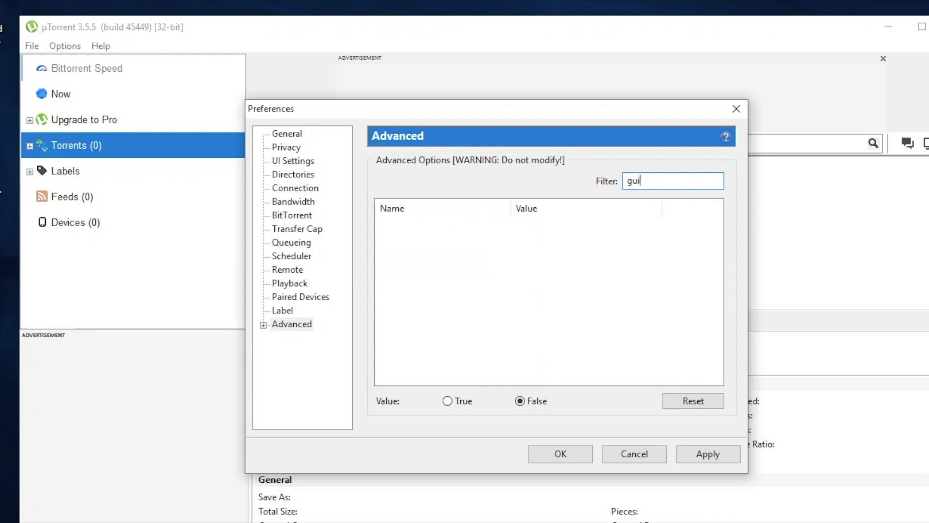
{"action": "type", "text": ".update"}
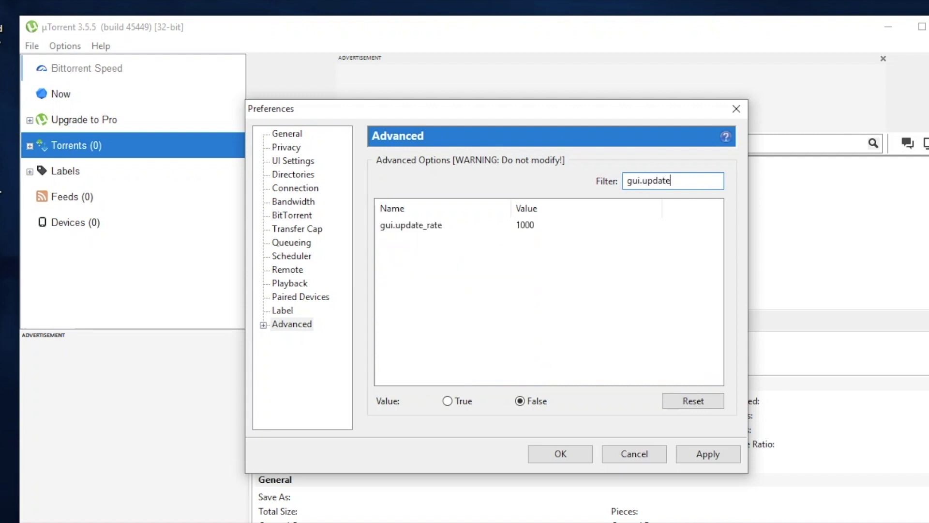
{"action": "left_click", "coordinate": [478, 226]}
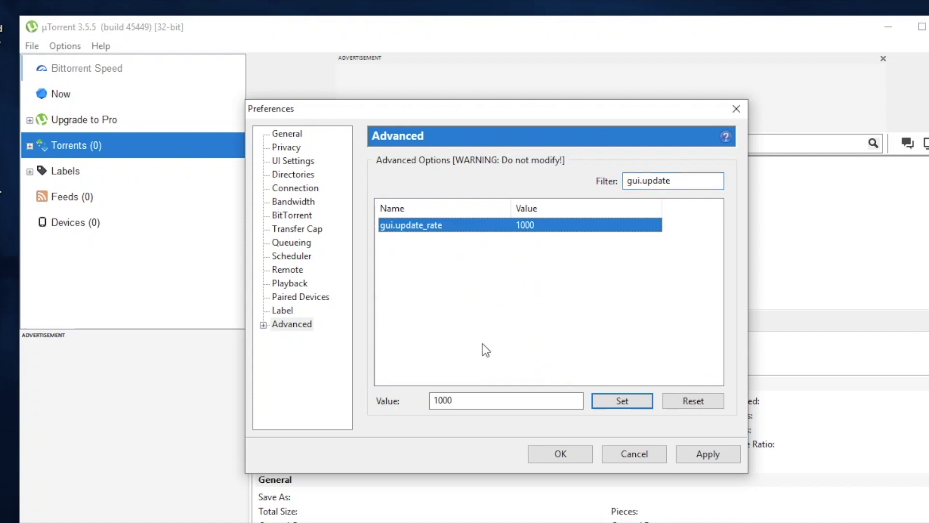
{"action": "left_click", "coordinate": [442, 401]}
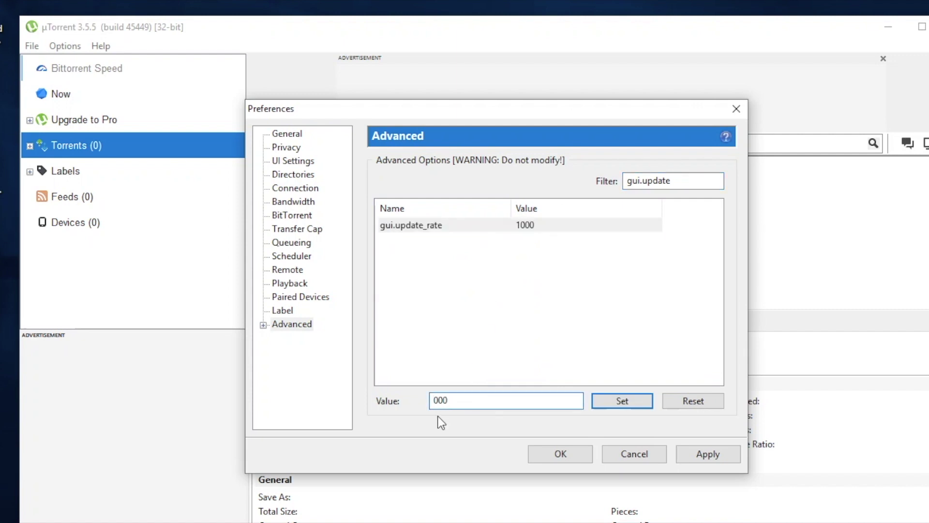
{"action": "left_click", "coordinate": [600, 400]}
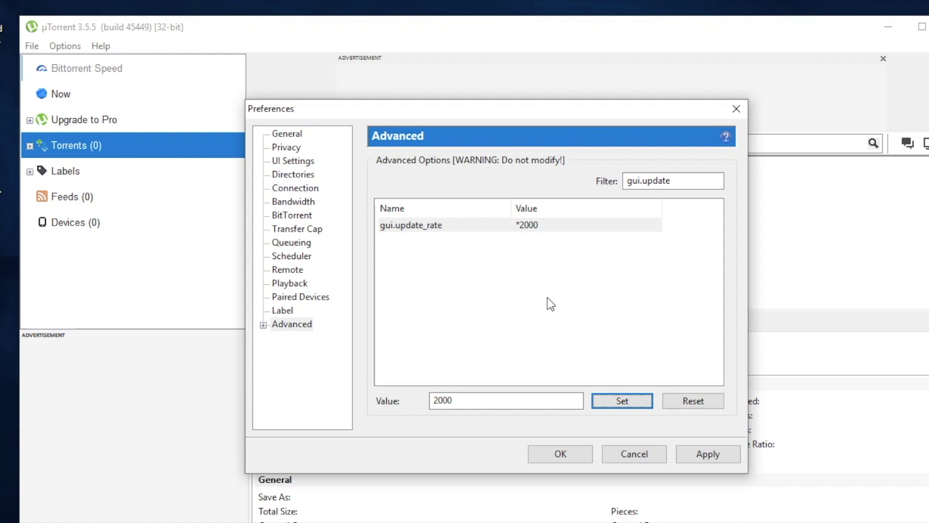
Filter the advanced options by "net.ma" and set net.max_halfopen to 500
{"action": "left_click", "coordinate": [667, 181]}
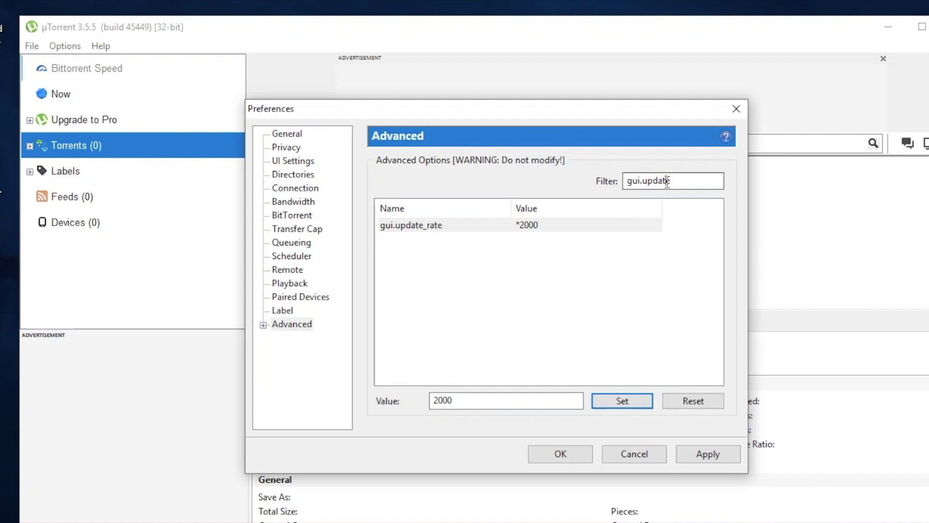
{"action": "double_click", "coordinate": [667, 181]}
{"action": "key", "text": "BackSpace"}
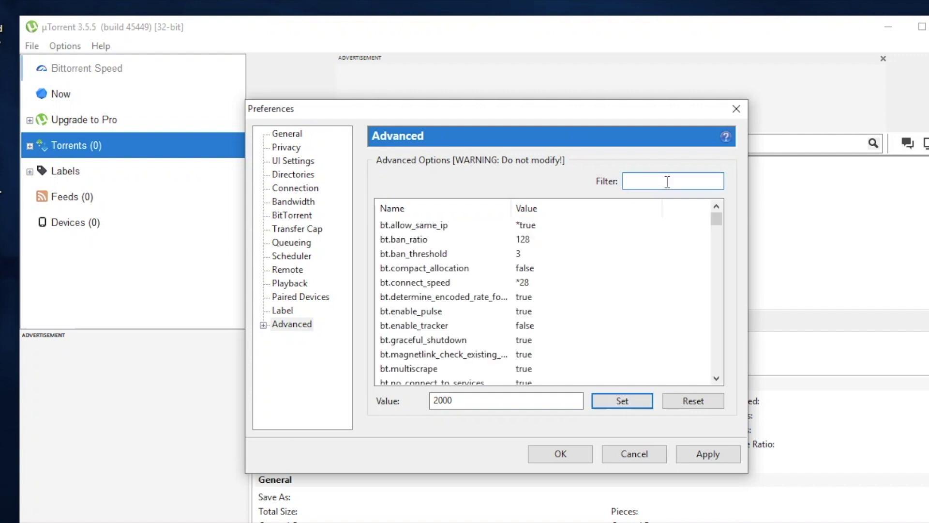
{"action": "type", "text": "net."}
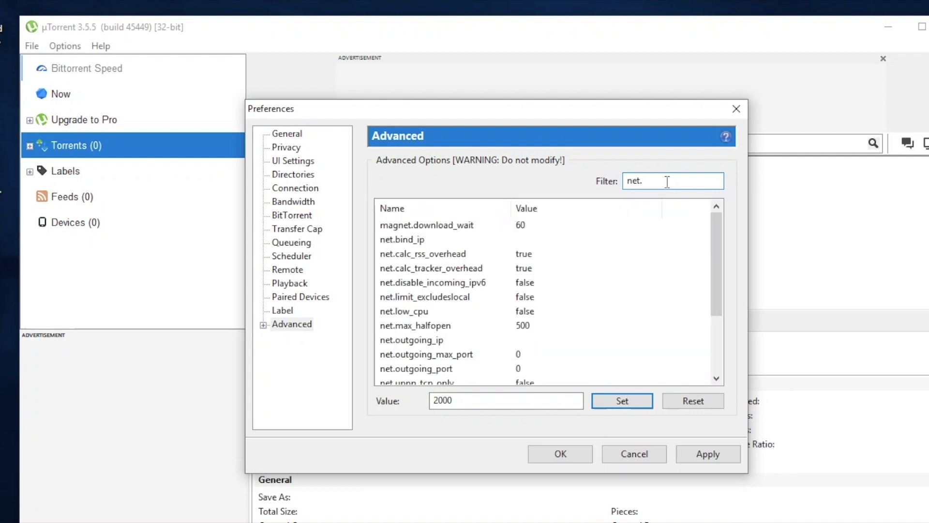
{"action": "type", "text": "ma"}
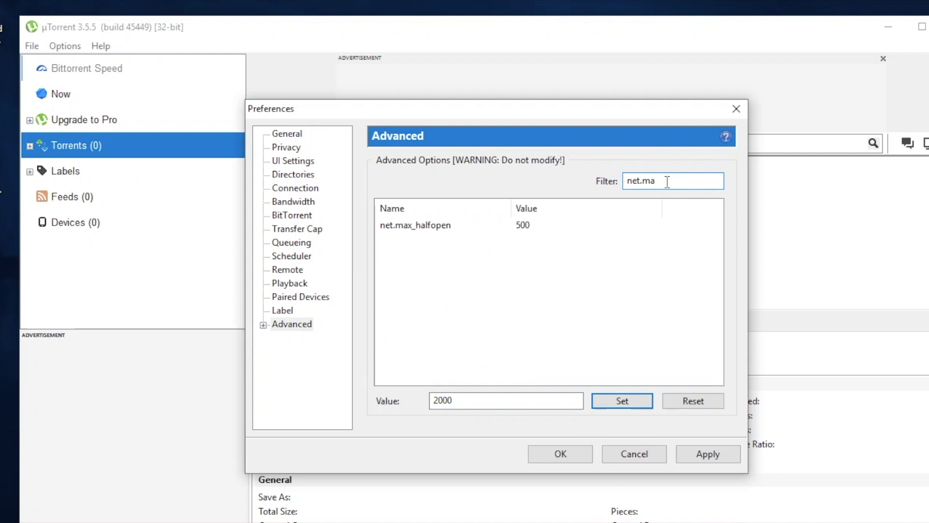
{"action": "left_click", "coordinate": [533, 225]}
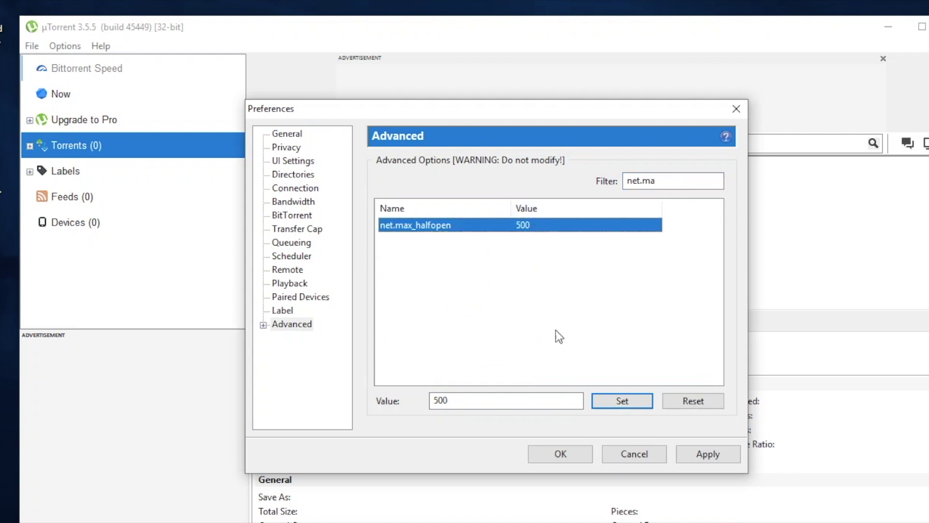
{"action": "left_click", "coordinate": [604, 399]}
{"action": "left_click", "coordinate": [606, 399]}
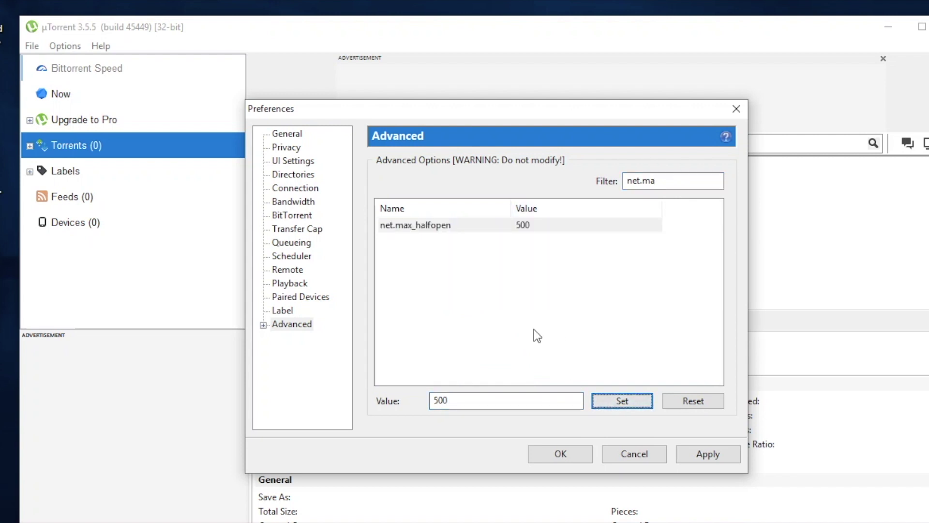
Filter the advanced options by "net.out" and set net.outgoing_port to 50
{"action": "double_click", "coordinate": [648, 184]}
{"action": "left_click", "coordinate": [657, 185]}
{"action": "double_click", "coordinate": [657, 182]}
{"action": "key", "text": "BackSpace"}
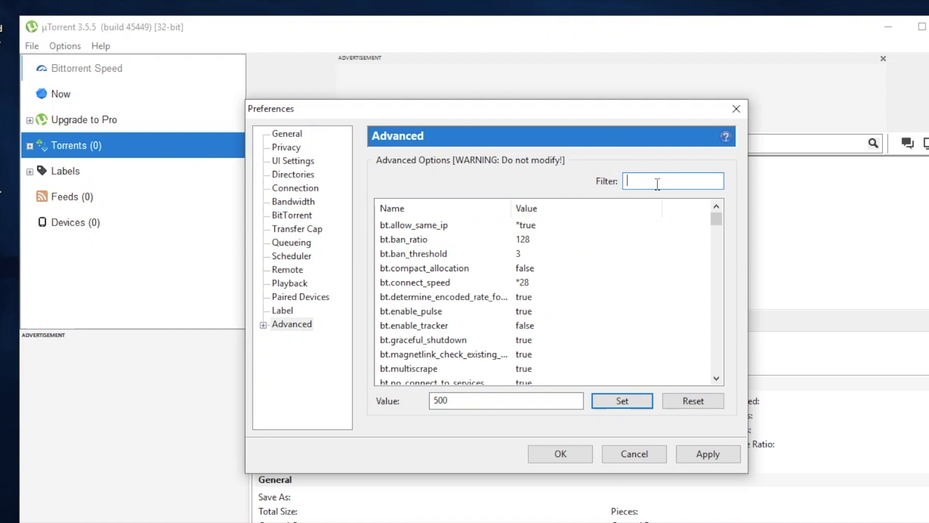
{"action": "type", "text": "net.out"}
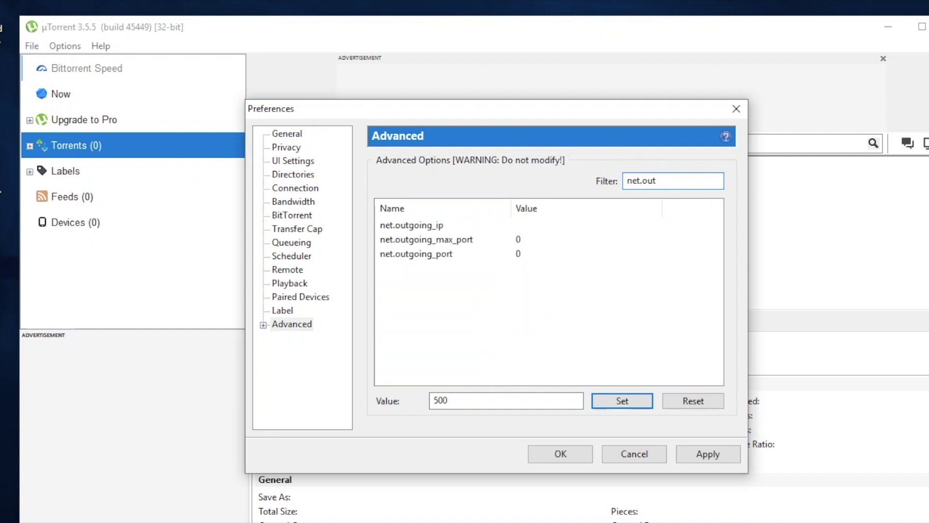
{"action": "left_click", "coordinate": [416, 254]}
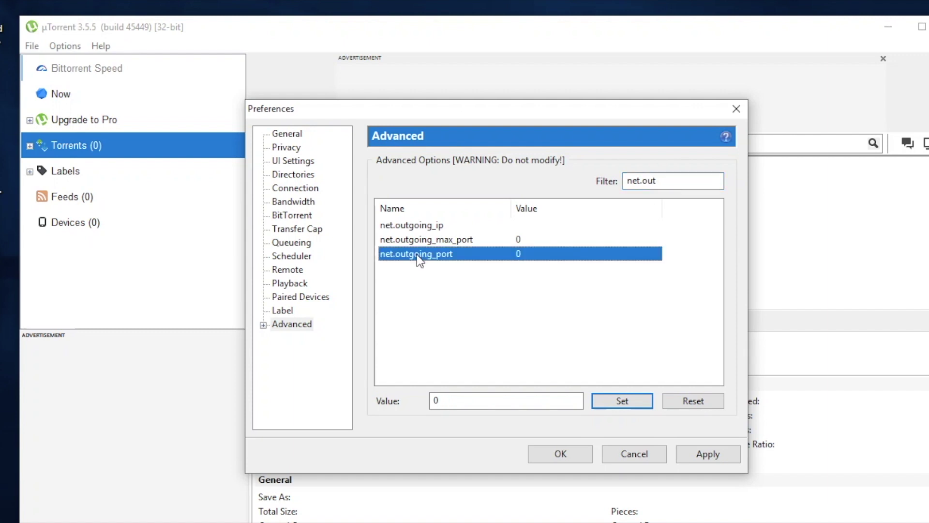
{"action": "left_click", "coordinate": [445, 402]}
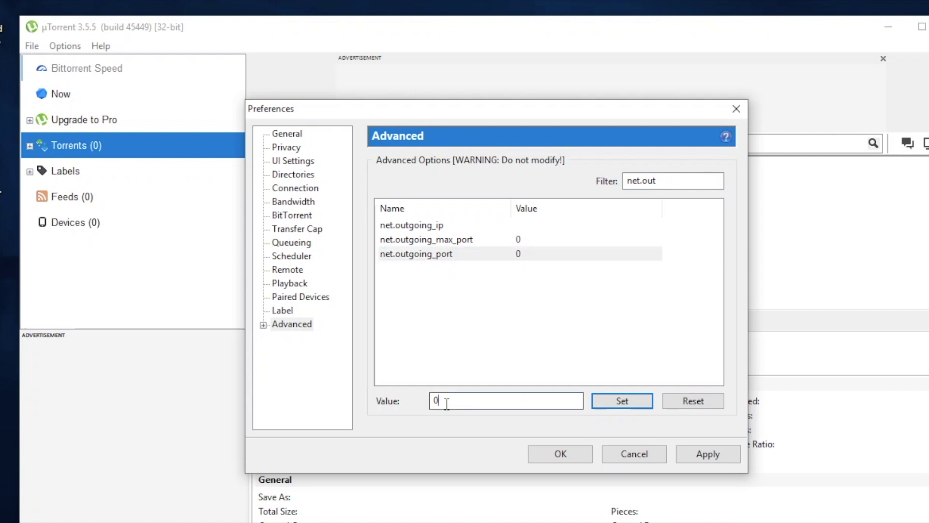
{"action": "key", "text": "BackSpace"}
{"action": "type", "text": "50"}
{"action": "left_click", "coordinate": [612, 401]}
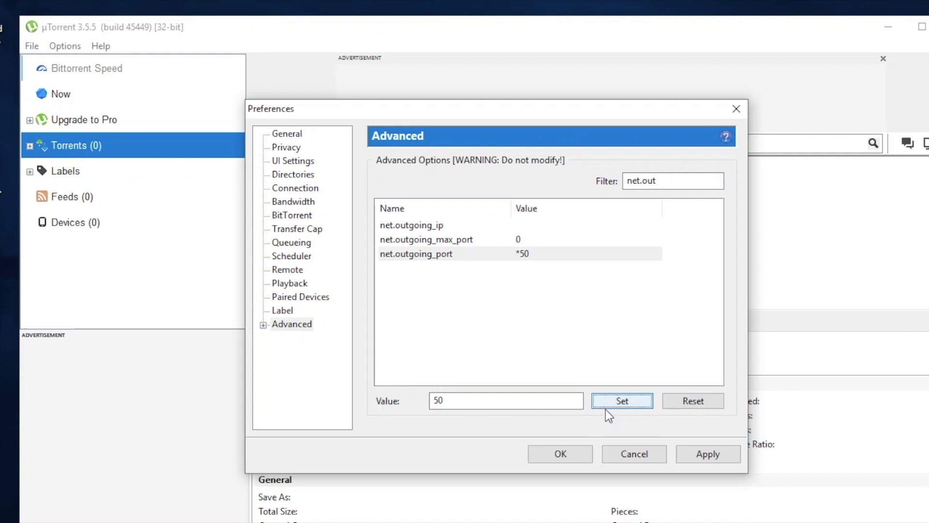
Filter the advanced options by "peer" and set peer.disconnect_inactive_interval to 125
{"action": "double_click", "coordinate": [680, 181]}
{"action": "type", "text": "peer"}
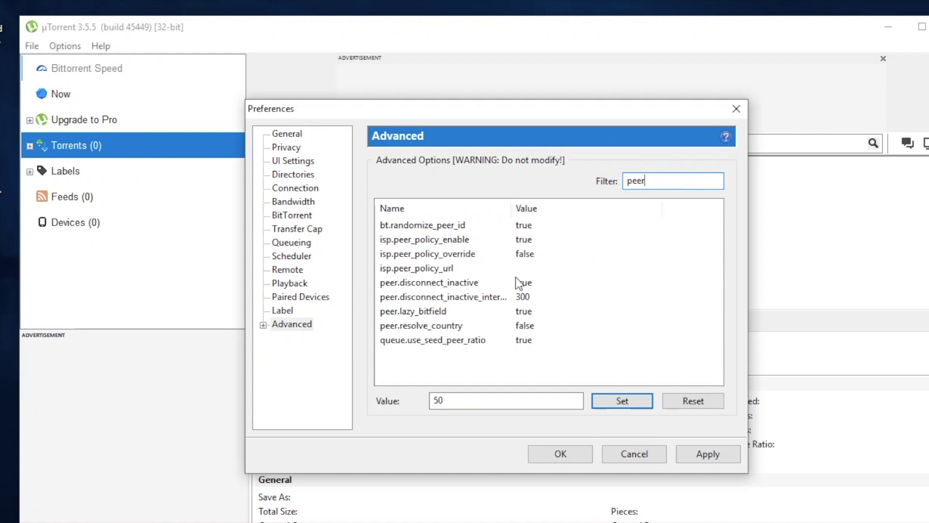
{"action": "left_click", "coordinate": [504, 296]}
{"action": "left_click", "coordinate": [461, 400]}
{"action": "key", "text": "BackSpace"}
{"action": "key", "text": "BackSpace"}
{"action": "key", "text": "BackSpace"}
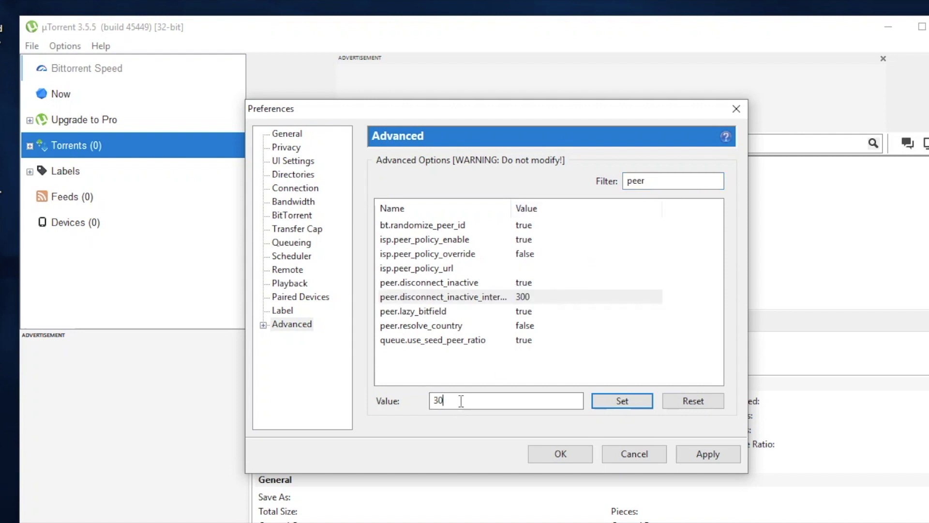
{"action": "type", "text": "150"}
{"action": "key", "text": "BackSpace"}
{"action": "key", "text": "BackSpace"}
{"action": "type", "text": "25"}
{"action": "left_click", "coordinate": [638, 397]}
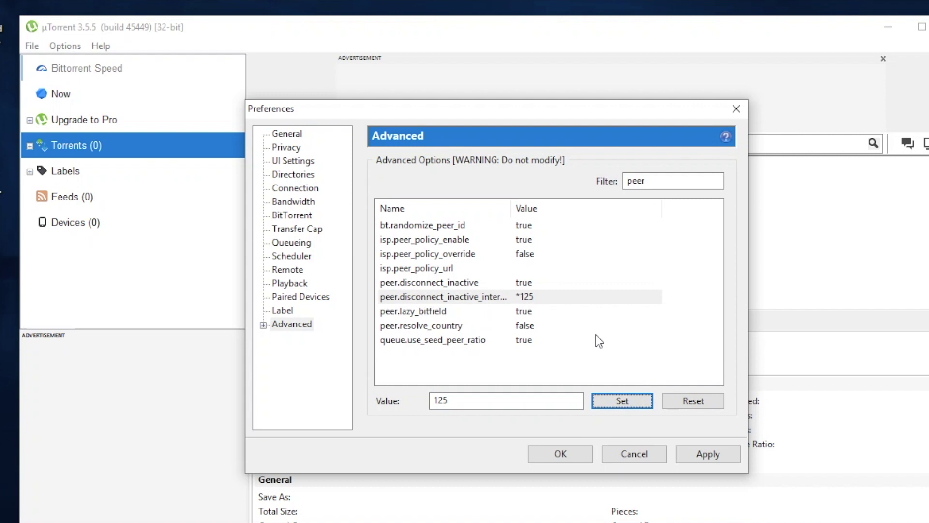
Filter the advanced options by "rss.", set rss.update_interval to 20 and save the preferences
{"action": "left_click", "coordinate": [674, 181]}
{"action": "double_click", "coordinate": [674, 181]}
{"action": "type", "text": "rss"}
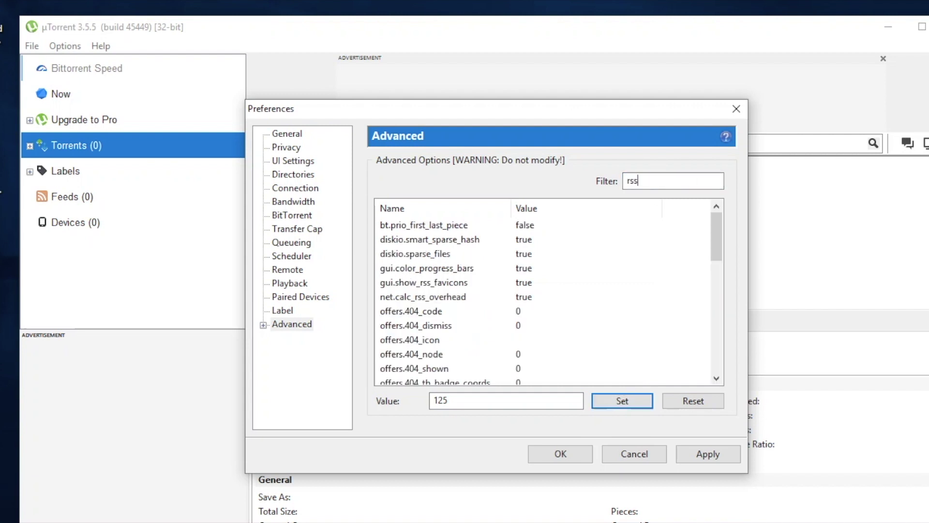
{"action": "type", "text": "."}
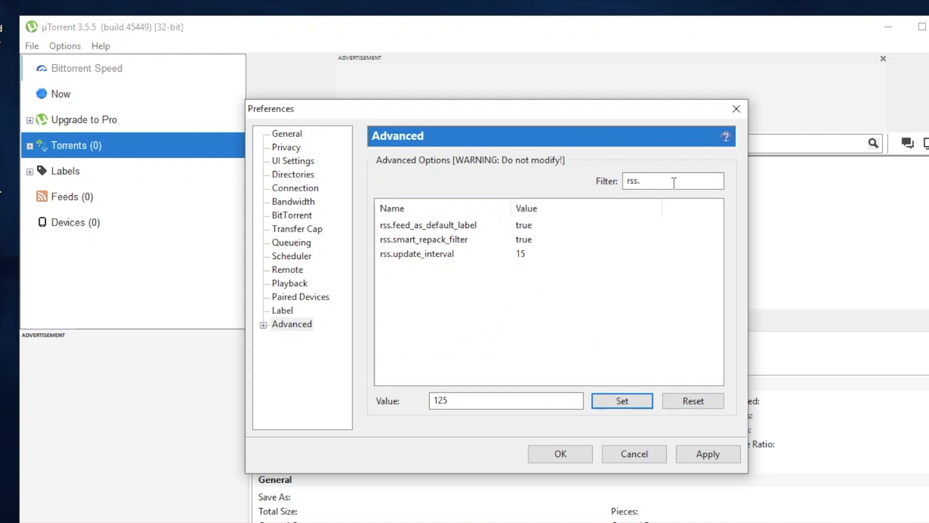
{"action": "left_click", "coordinate": [527, 254]}
{"action": "left_click", "coordinate": [460, 401]}
{"action": "double_click", "coordinate": [459, 400]}
{"action": "type", "text": "20"}
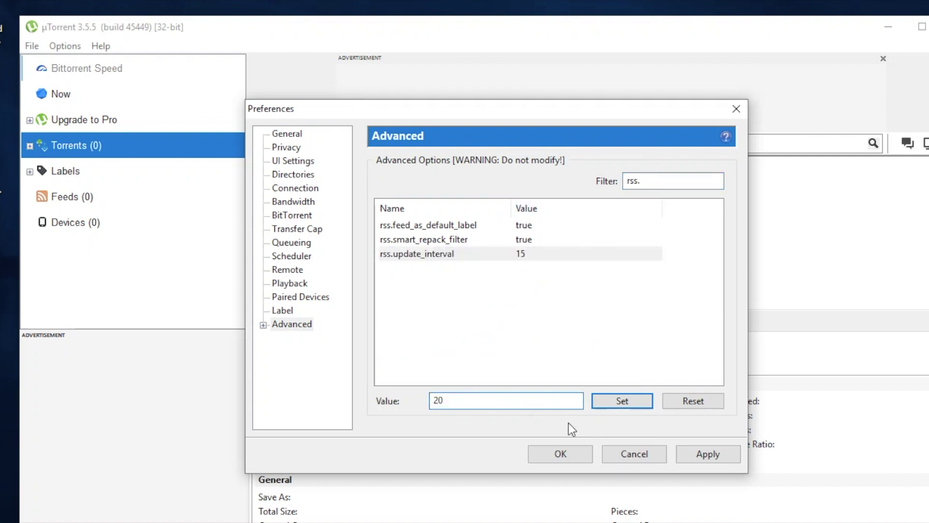
{"action": "left_click", "coordinate": [604, 408]}
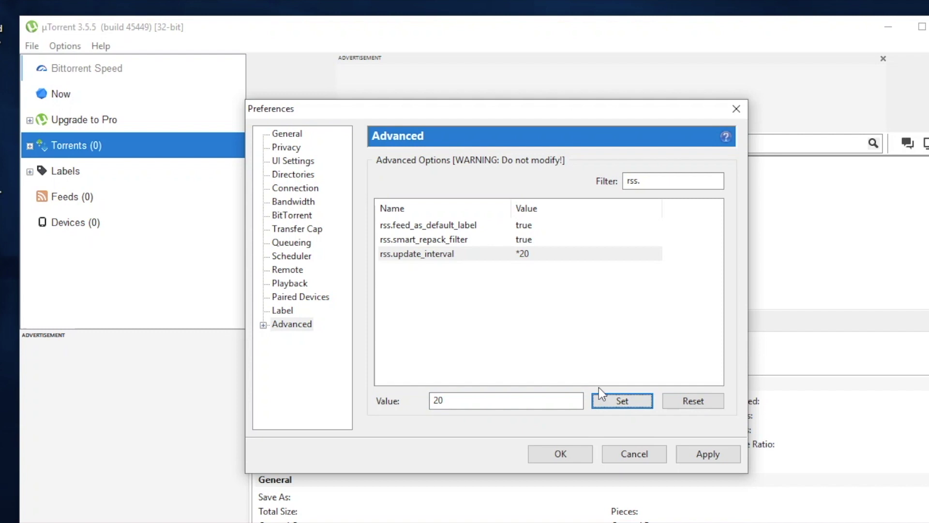
{"action": "left_click", "coordinate": [582, 454]}
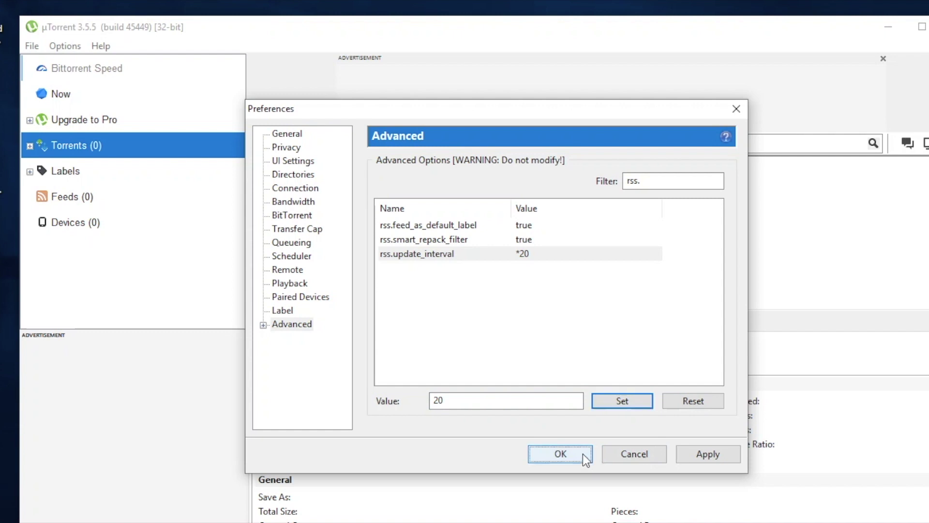
Exit µTorrent completely through its system tray entry and confirm the exit
{"action": "left_click", "coordinate": [855, 521]}
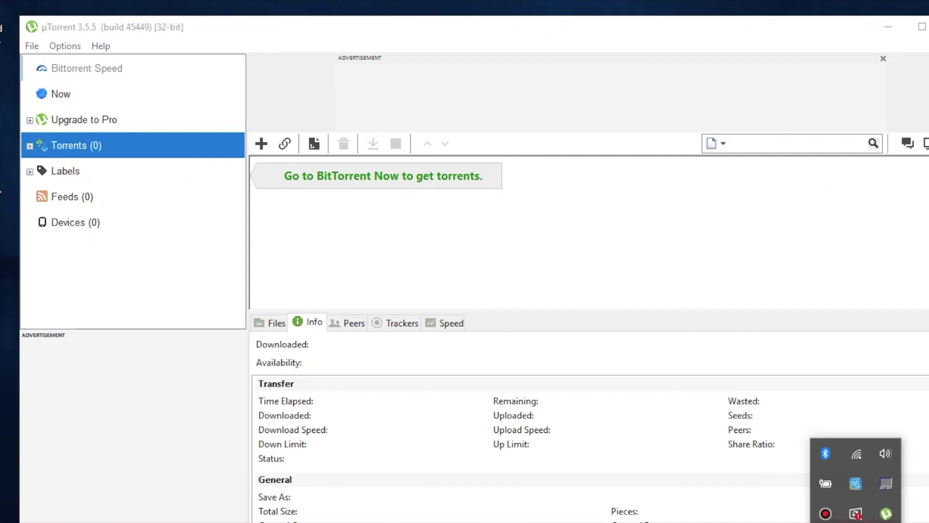
{"action": "right_click", "coordinate": [886, 513]}
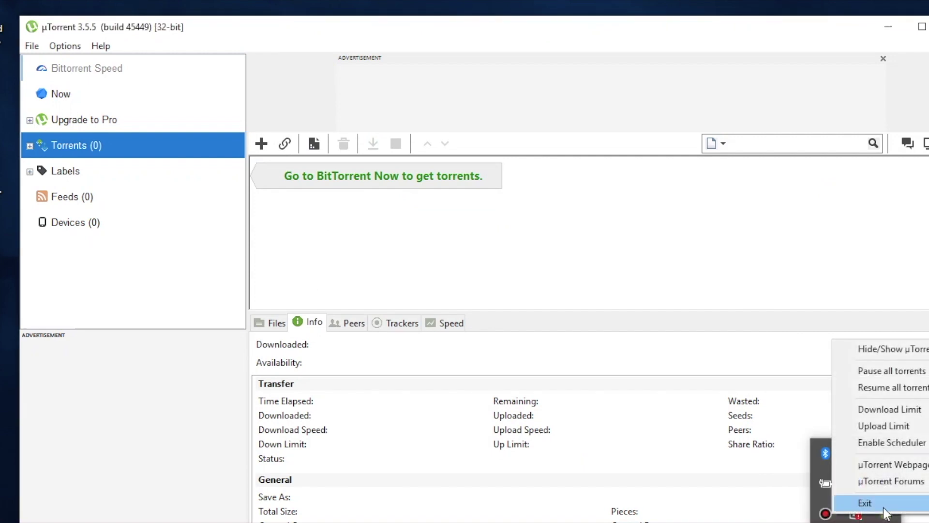
{"action": "left_click", "coordinate": [886, 514]}
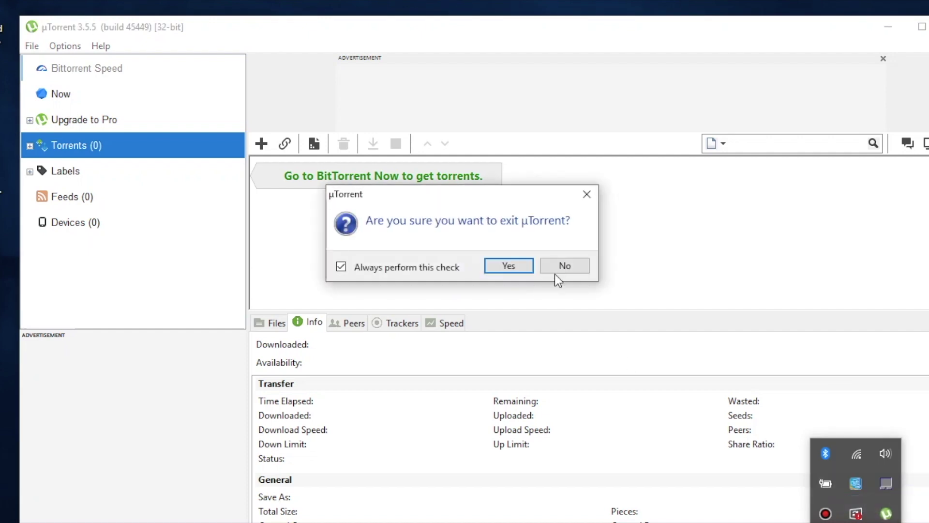
{"action": "left_click", "coordinate": [511, 266]}
Refresh the desktop and minimise the Bandicam window
{"action": "right_click", "coordinate": [349, 164]}
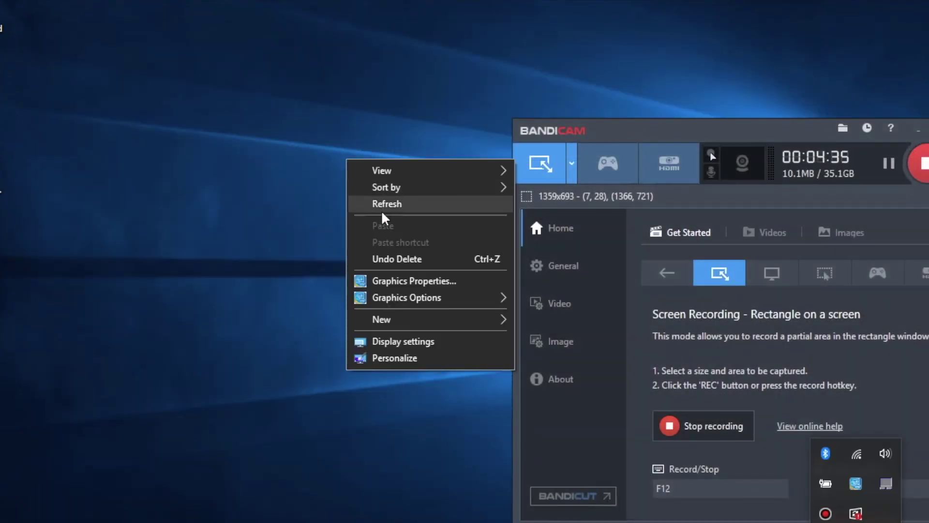
{"action": "left_click", "coordinate": [380, 213]}
{"action": "left_click", "coordinate": [919, 130]}
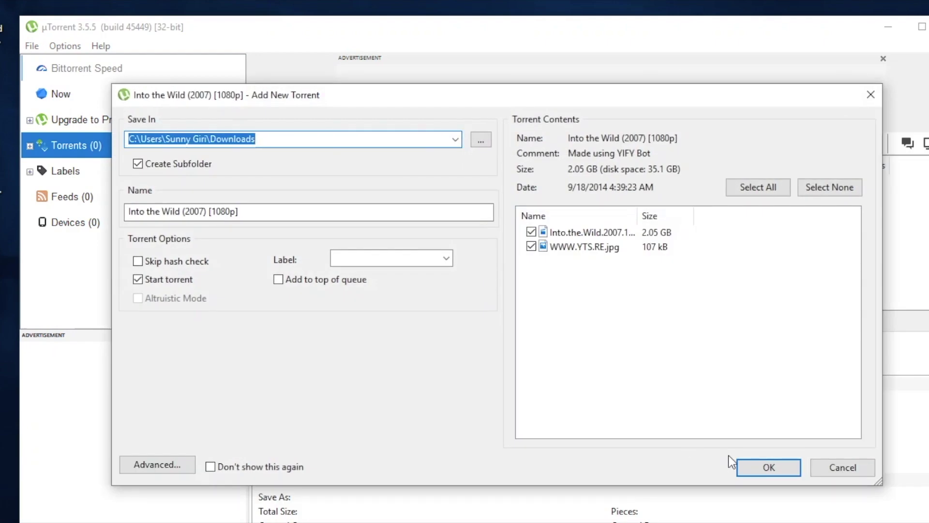
Add the torrent "Into the Wild (2007) [1080p]" to µTorrent with its default options and select it in the torrent list
{"action": "left_click", "coordinate": [742, 461]}
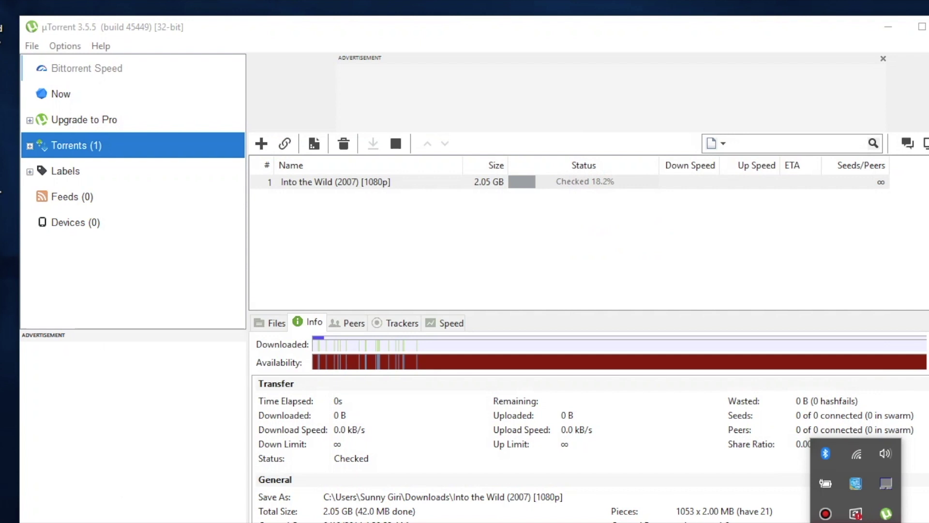
{"action": "left_click", "coordinate": [463, 200]}
{"action": "left_click", "coordinate": [462, 186]}
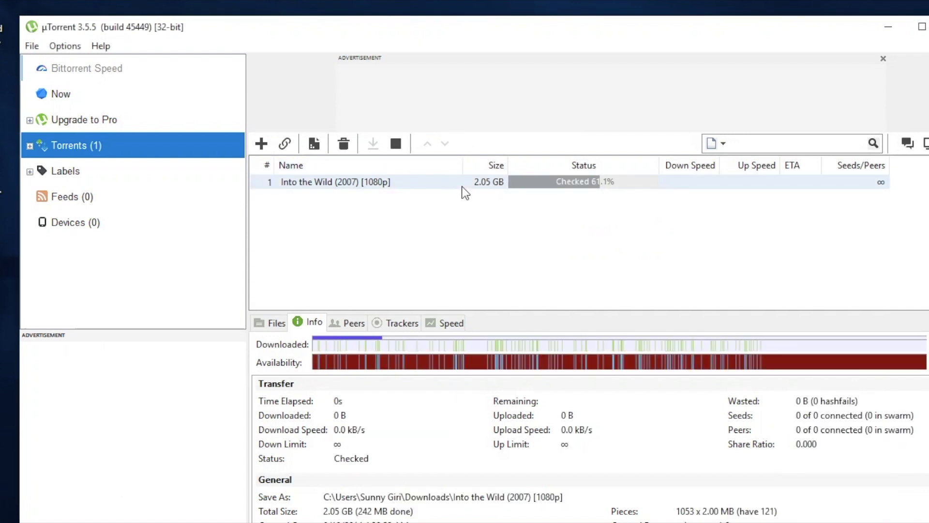